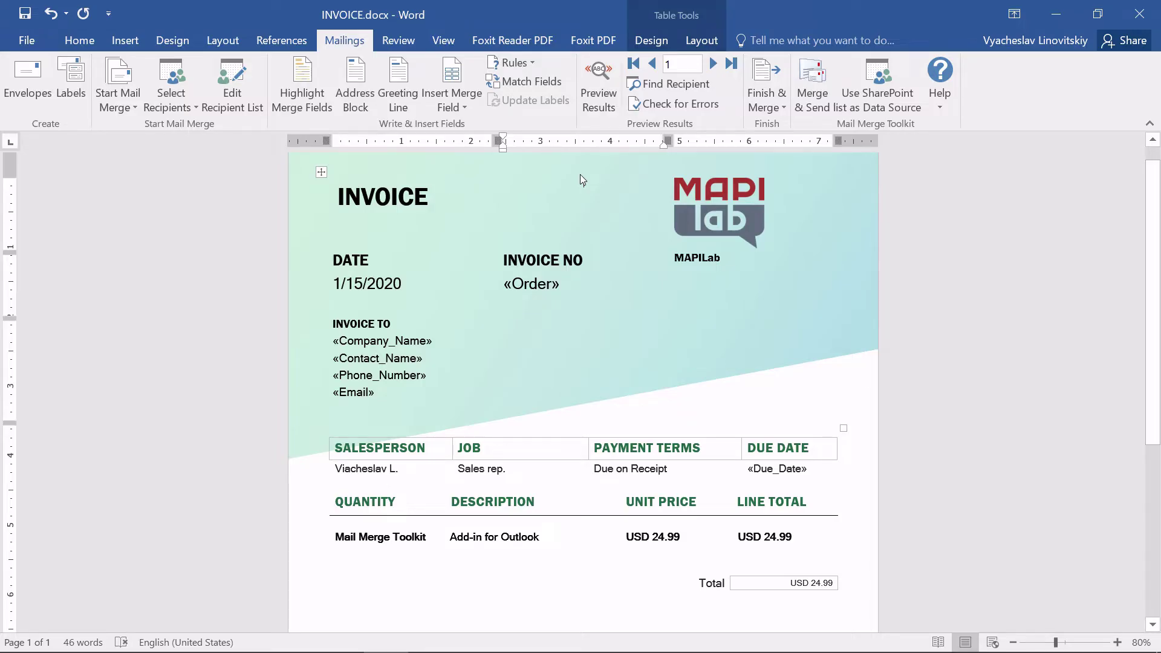
Step: Start a Mail Merge Toolkit e-mail send, keeping Email as the recipient address field
key("alt+Tab")
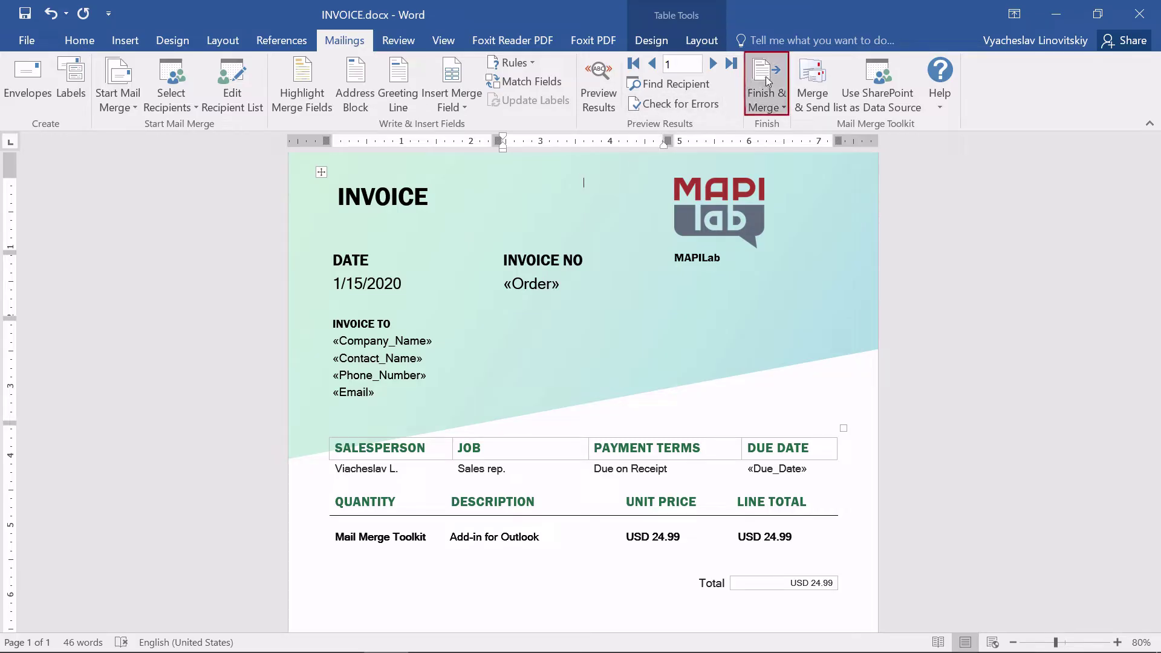
left_click(808, 78)
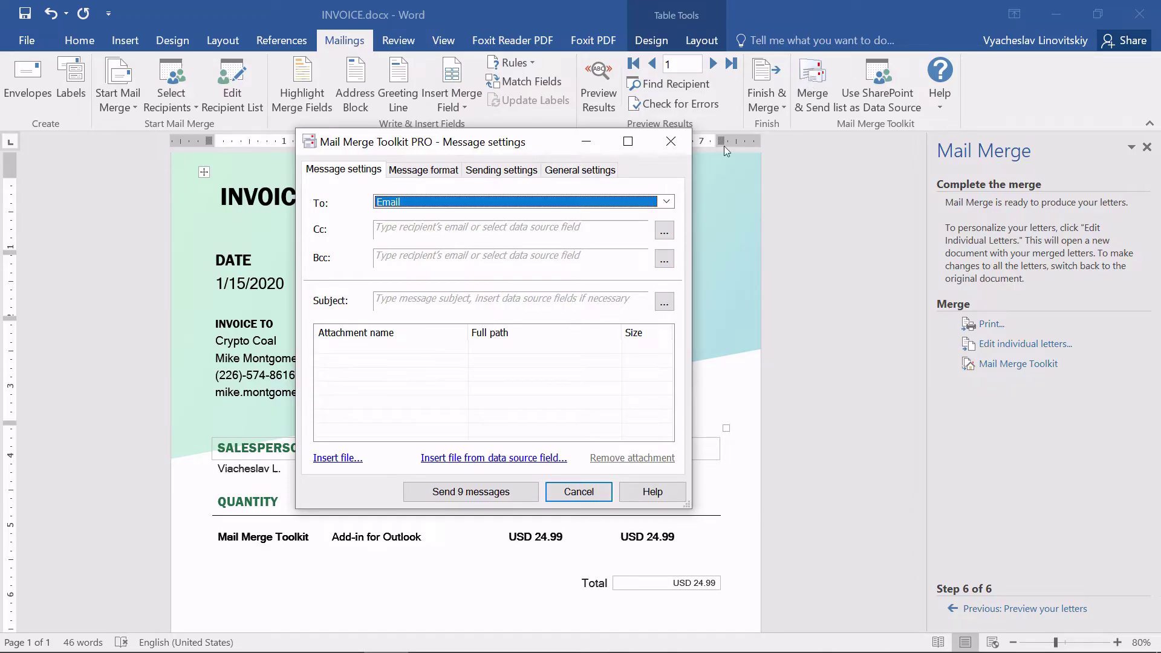
left_click(666, 201)
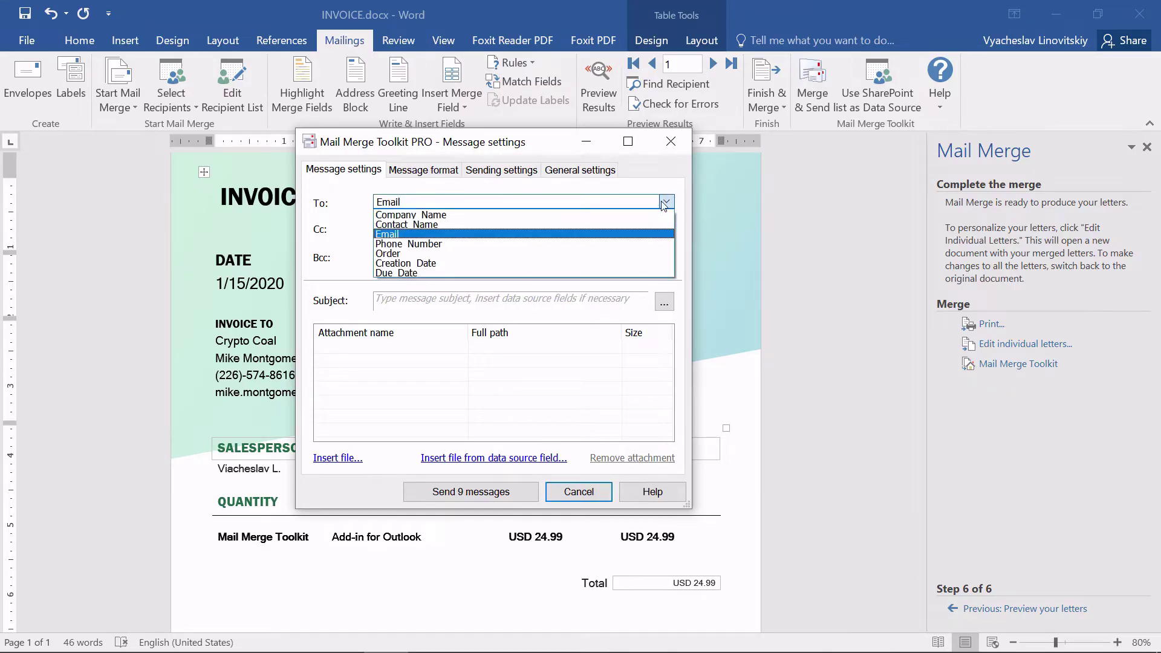
left_click(626, 235)
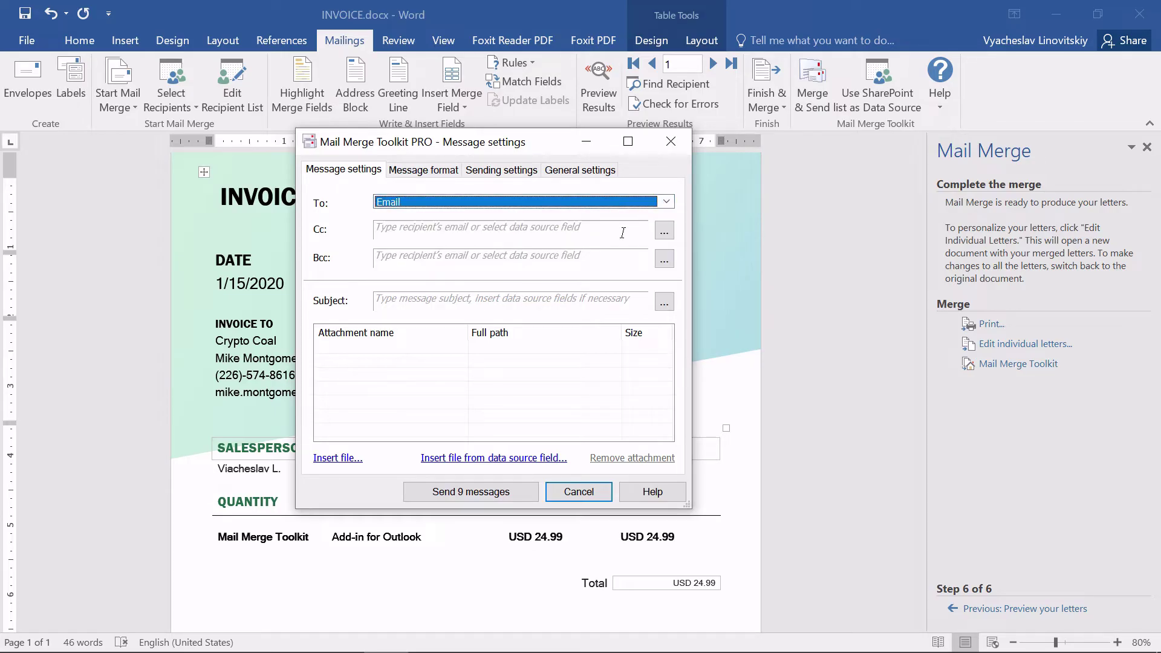
Step: Set the message subject to the Order data field followed by 'reminder'
left_click(609, 302)
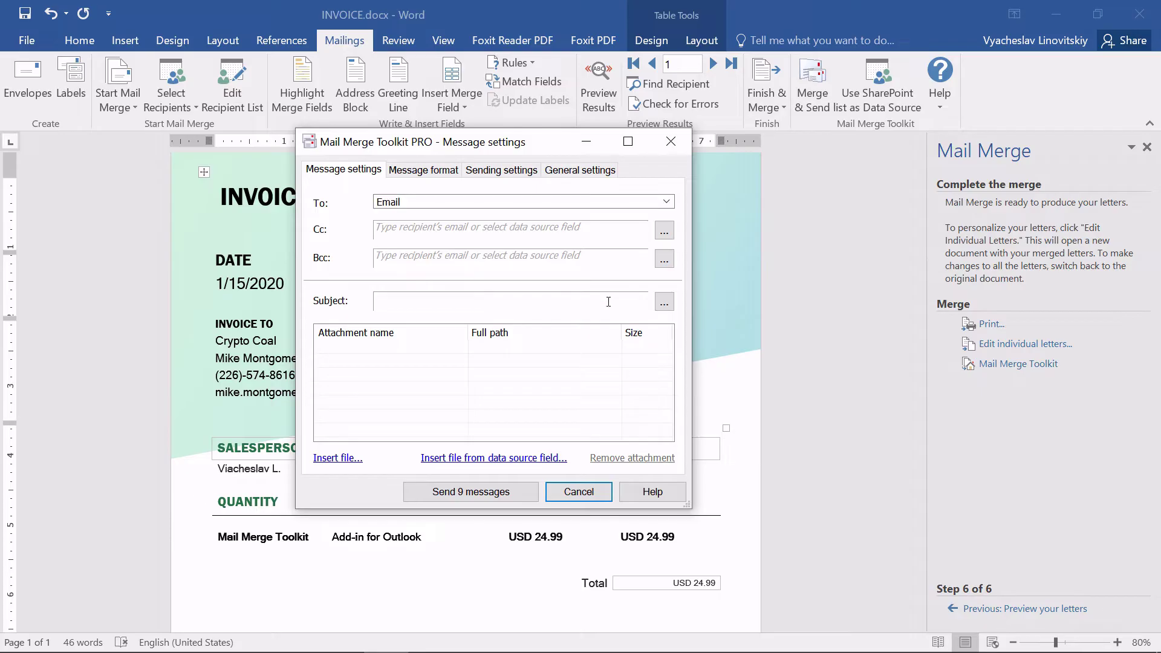
left_click(664, 302)
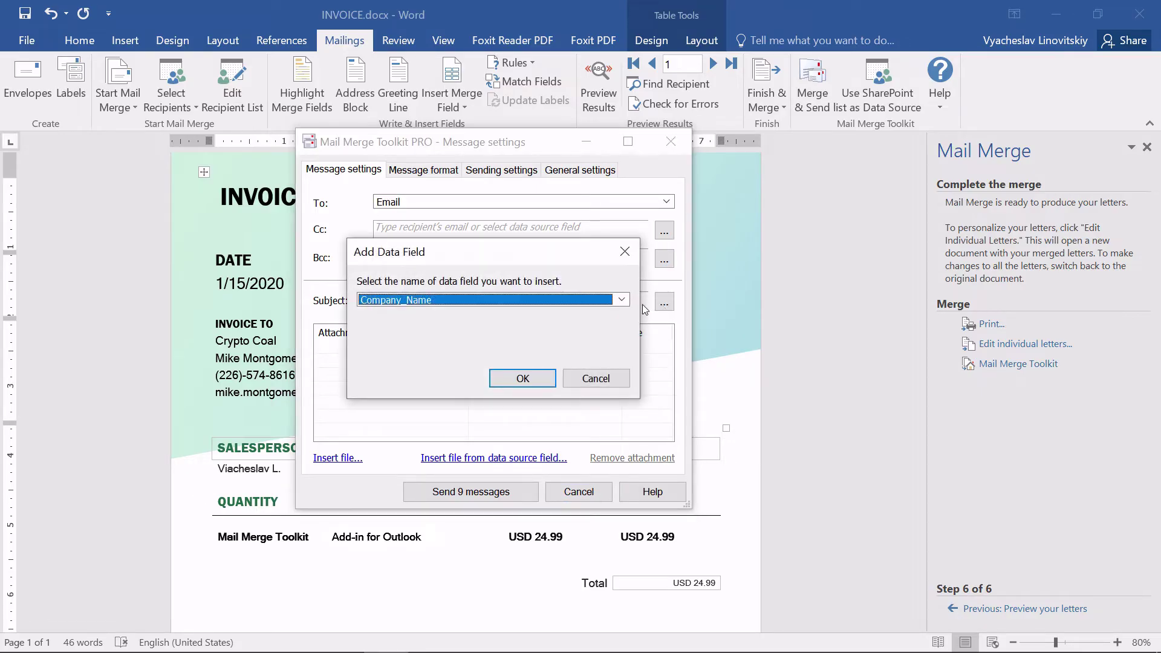
left_click(619, 301)
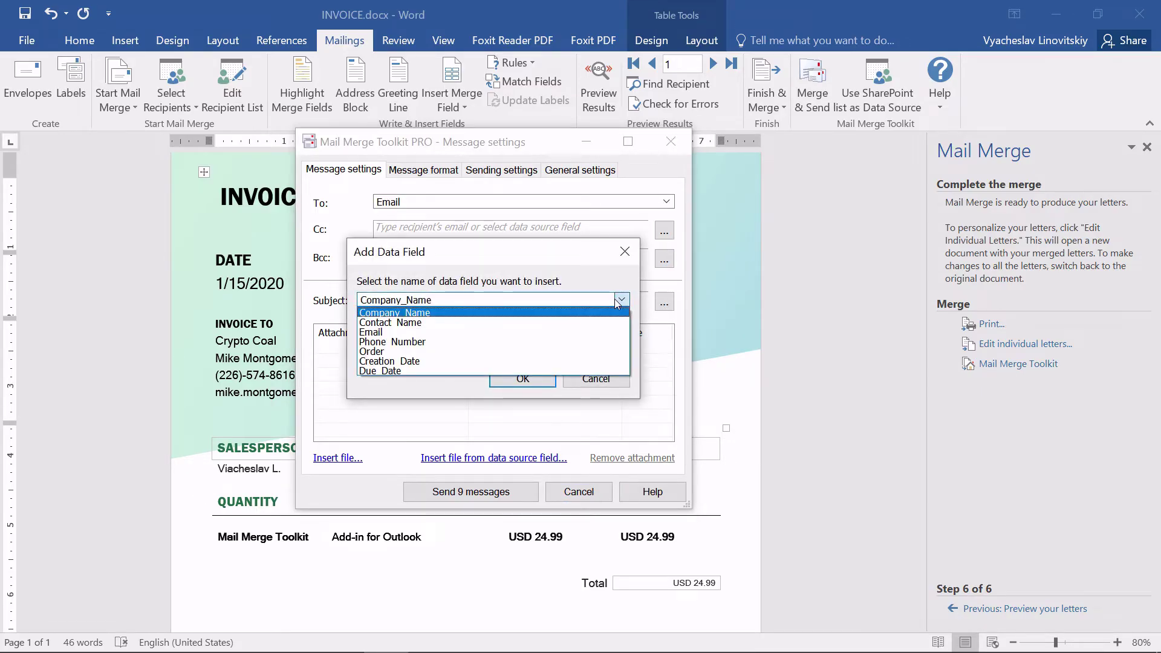
left_click(591, 358)
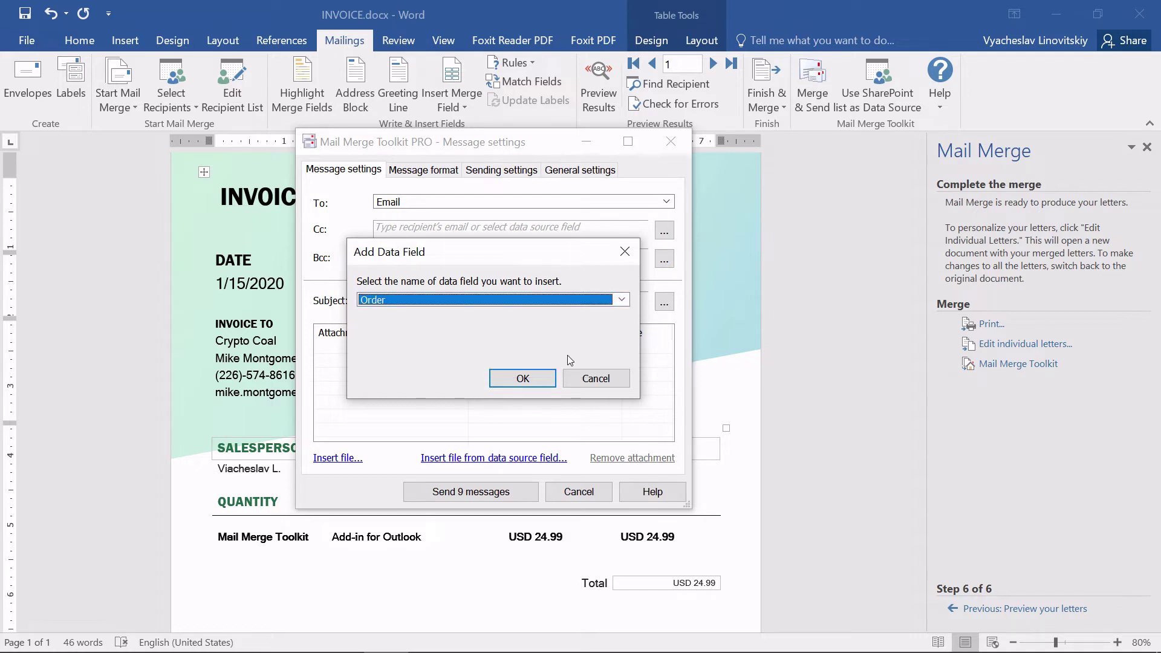
left_click(522, 378)
type("reminder")
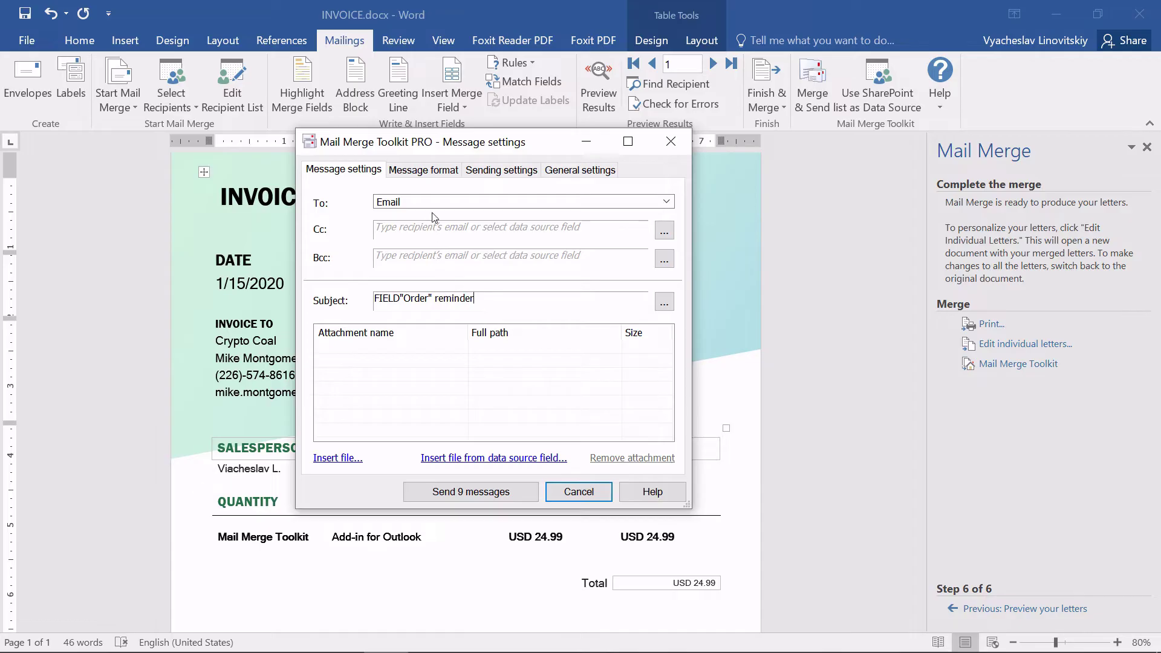
left_click(433, 173)
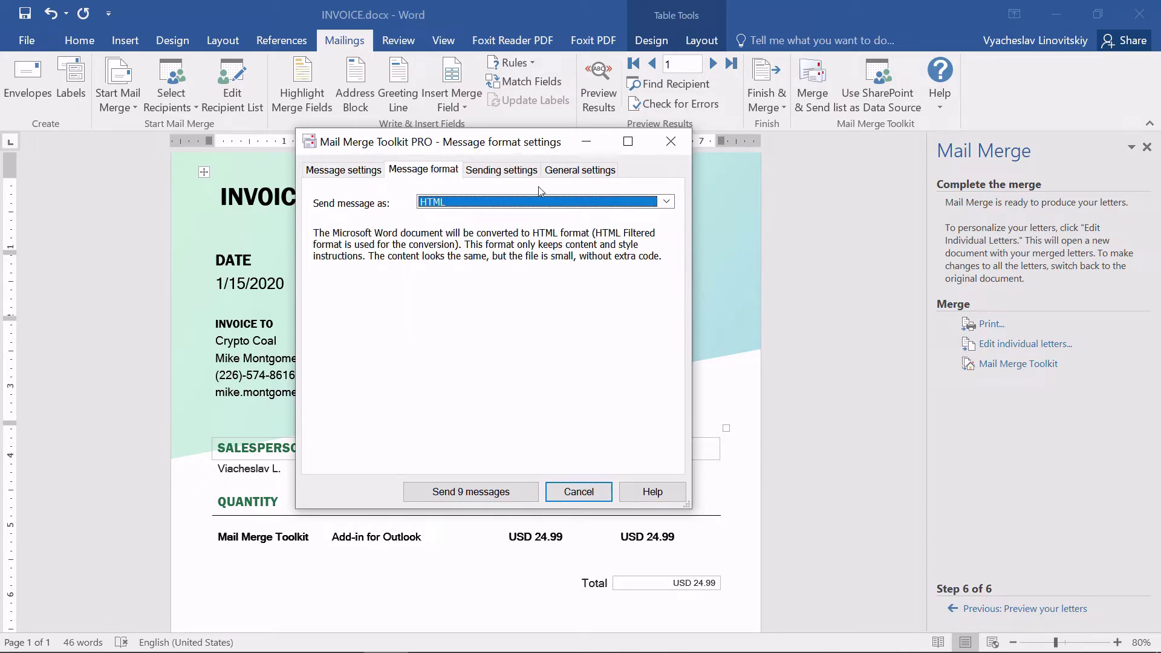
Step: Send each message as a PDF attachment optimized for printing, named from the Order field
left_click(666, 202)
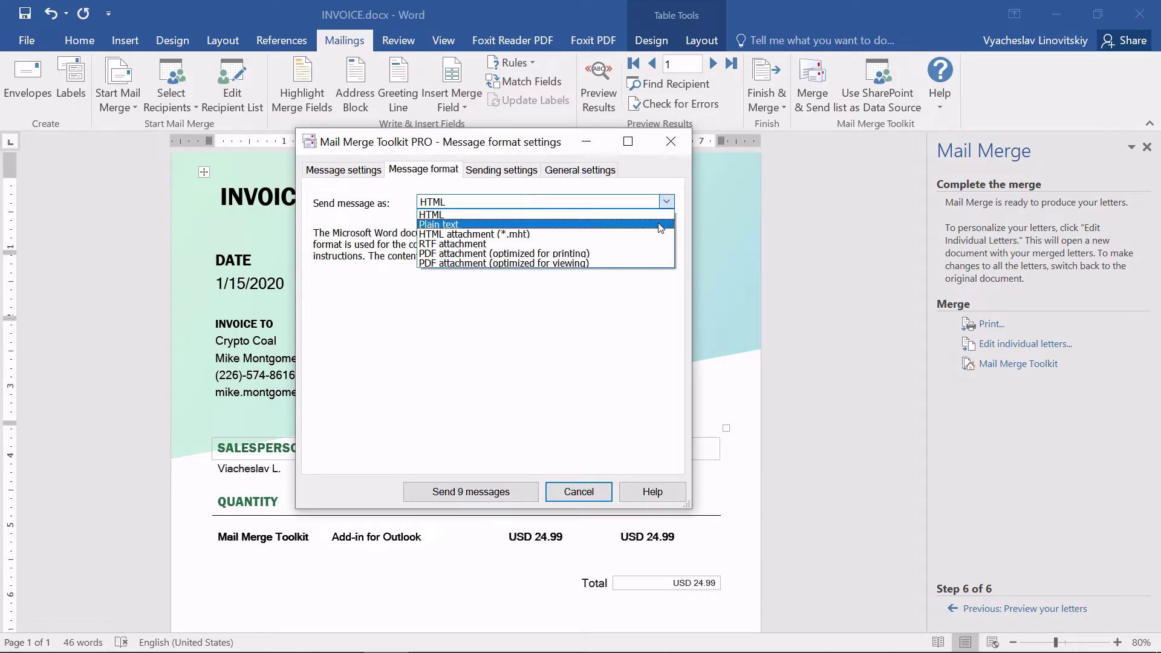
left_click(661, 254)
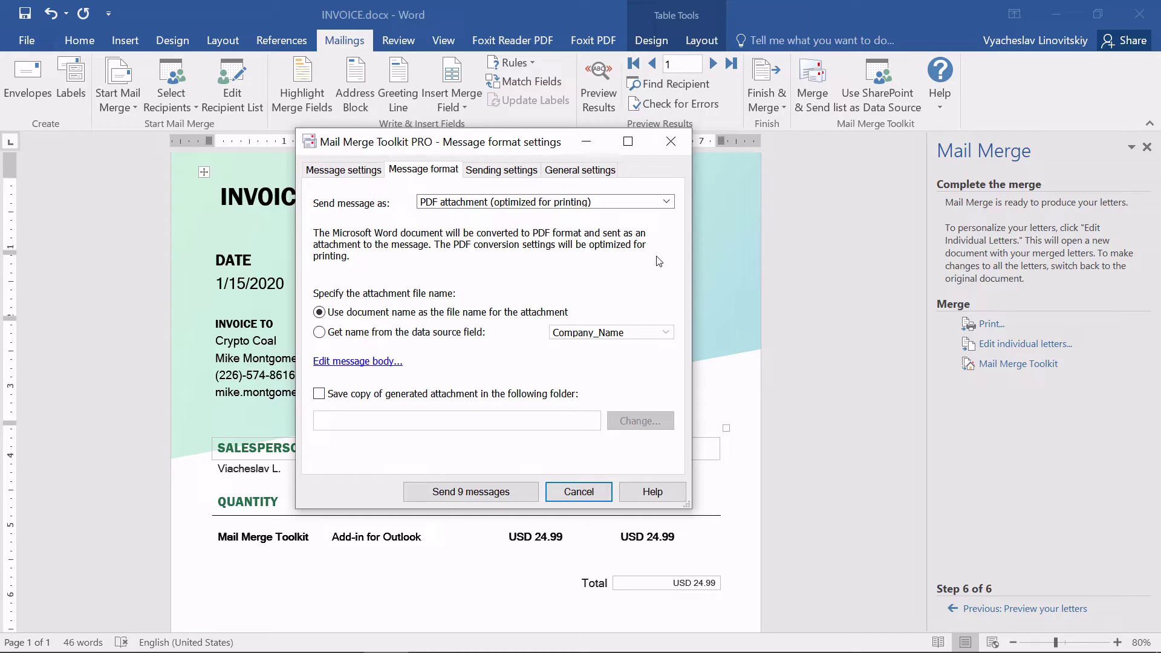
left_click(319, 332)
left_click(667, 332)
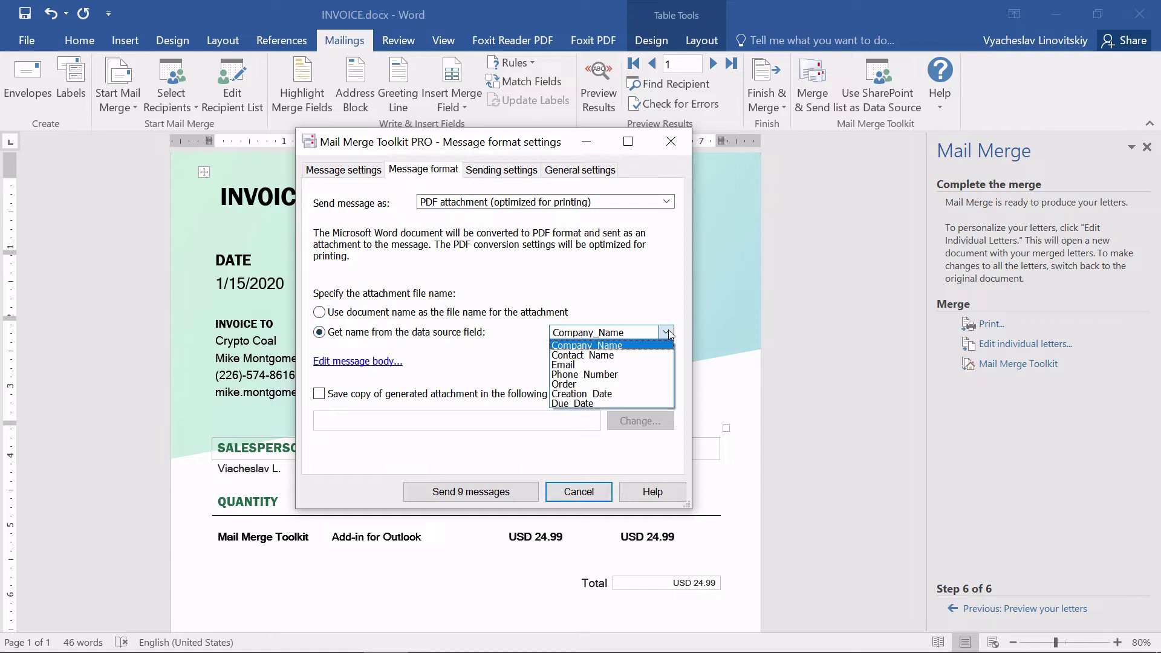
left_click(641, 386)
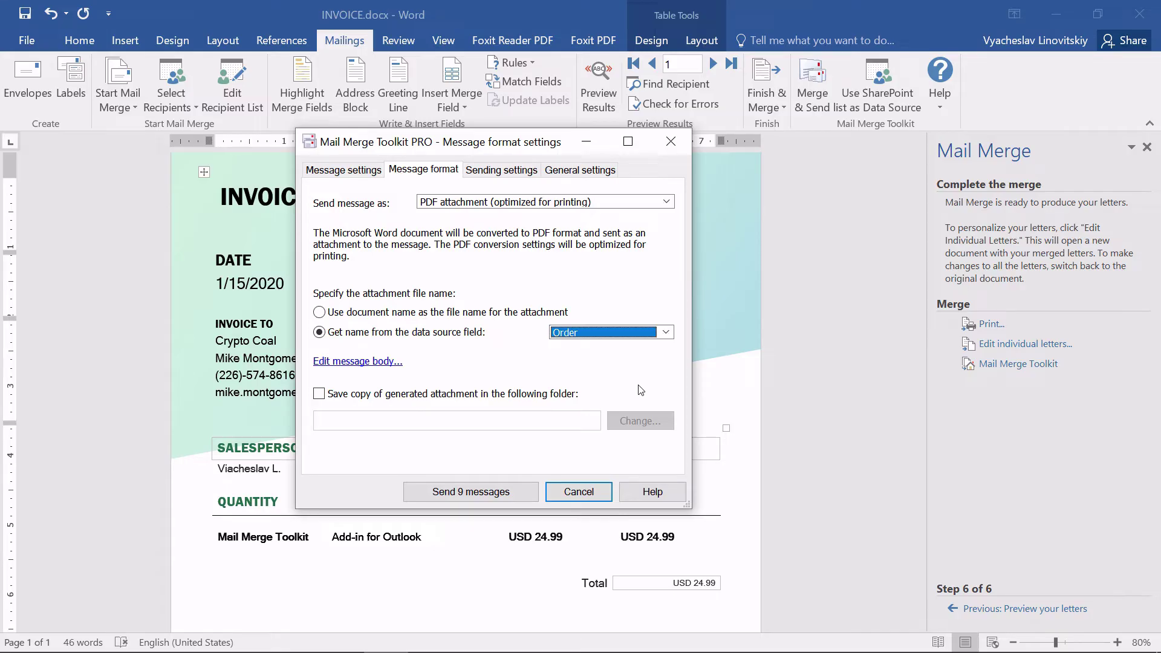
Step: Write the body 'Hello «Contact_Name»' and 'Please find the copy of the invoice attached.'
left_click(364, 361)
type("Hello")
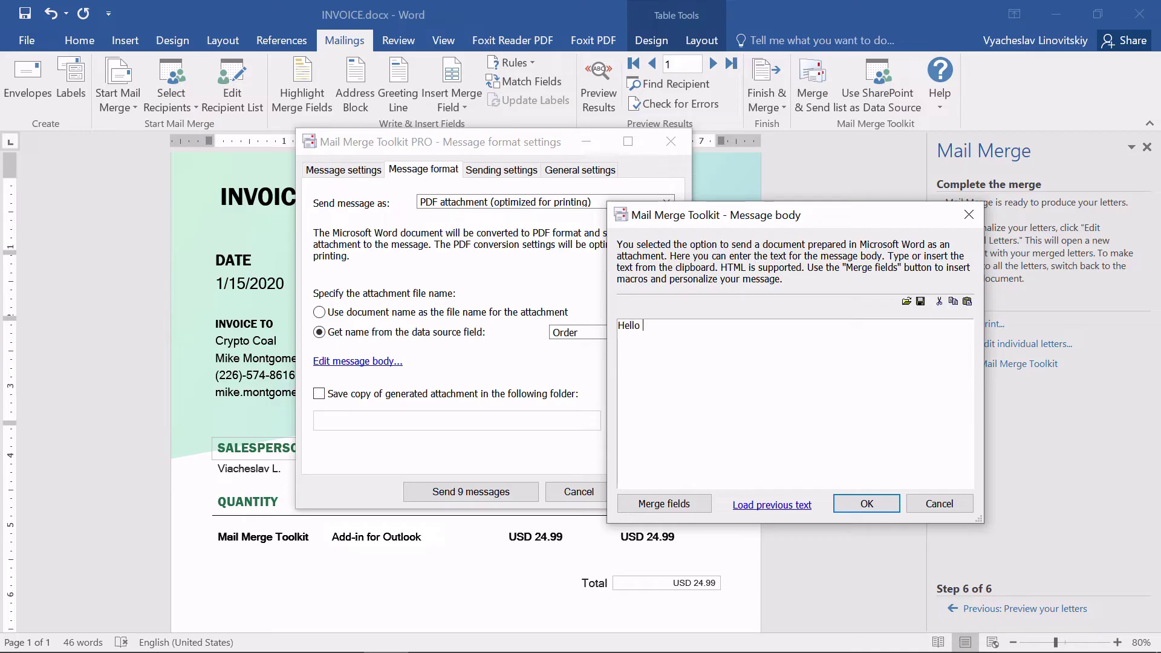
left_click(664, 504)
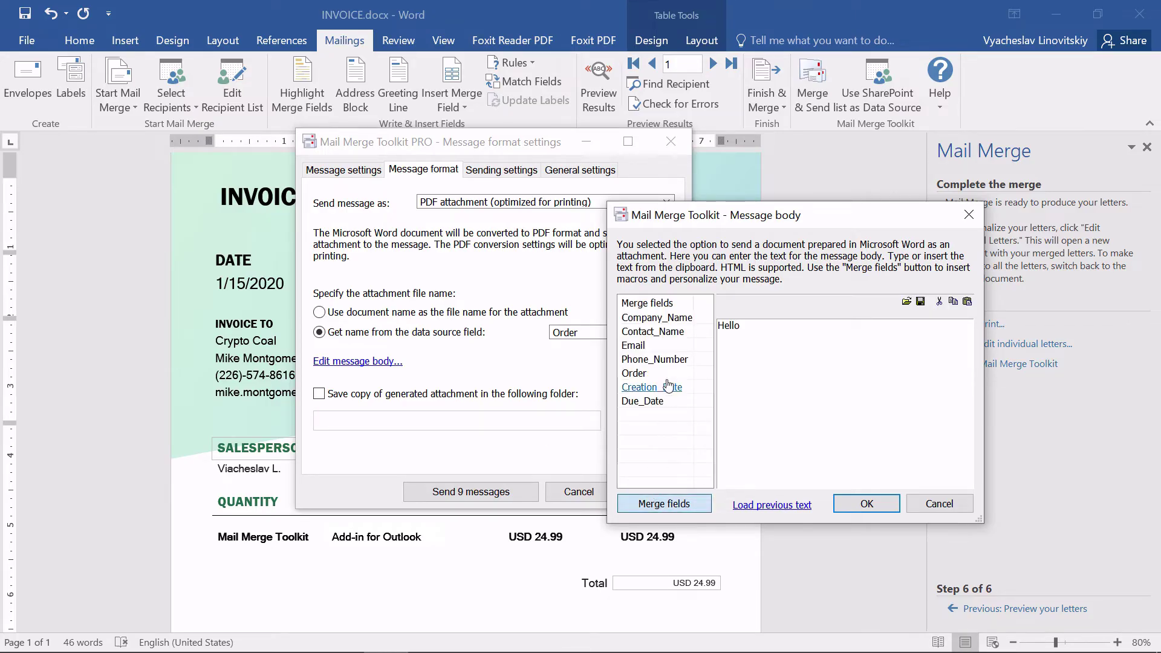
left_click(674, 337)
left_click(688, 511)
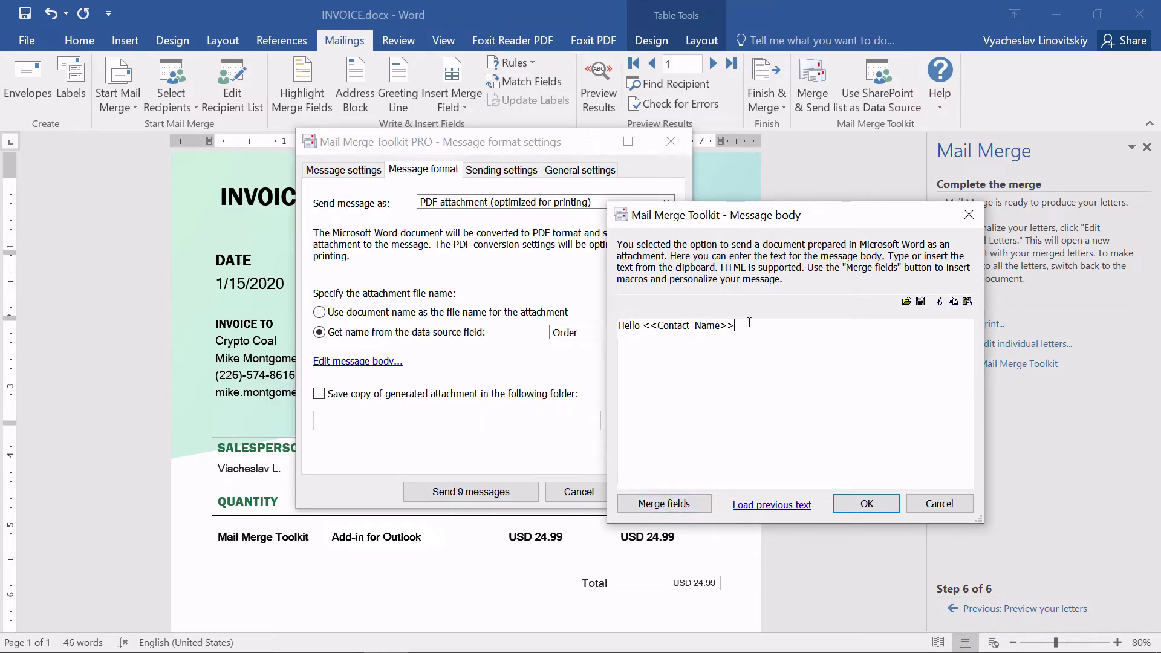
key("Return")
key("Return")
type("Please find the copy of the invoice ")
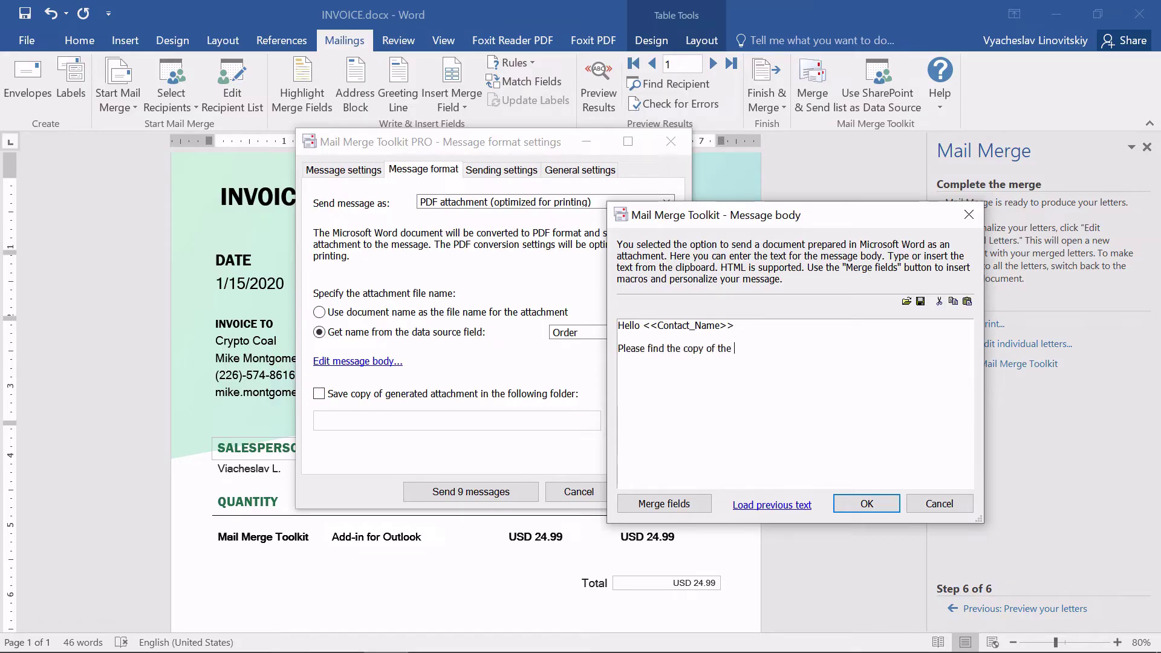
type("attached.")
key("Return")
key("Return")
type("W")
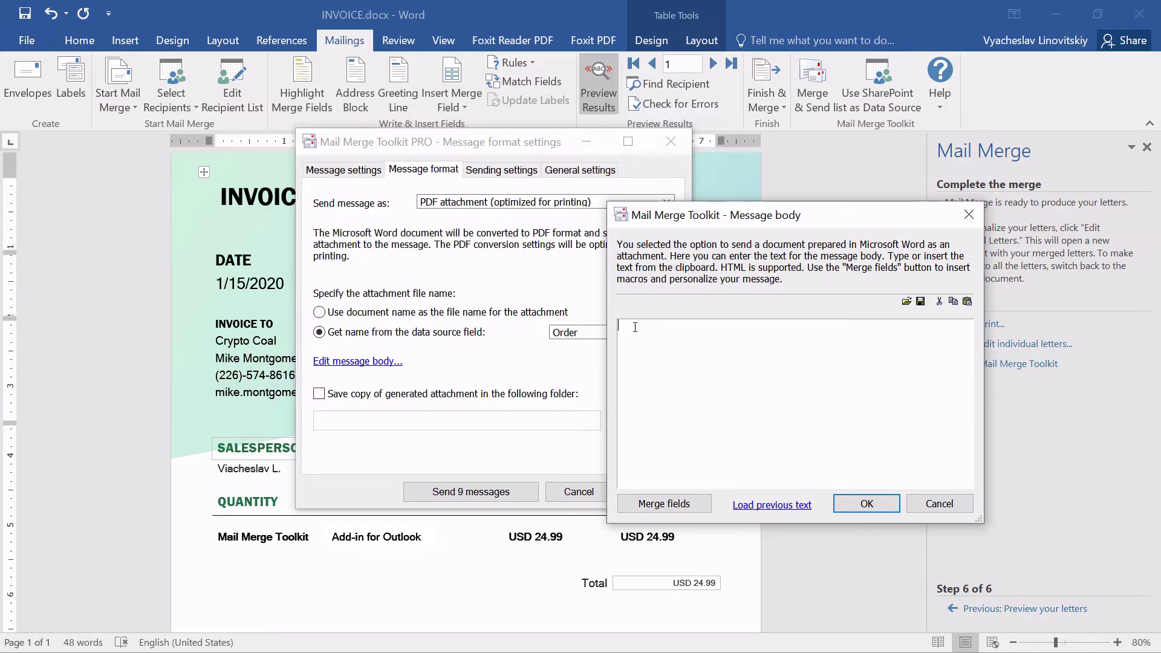
Step: Load the message body from message text.rtf and confirm it
right_click(635, 327)
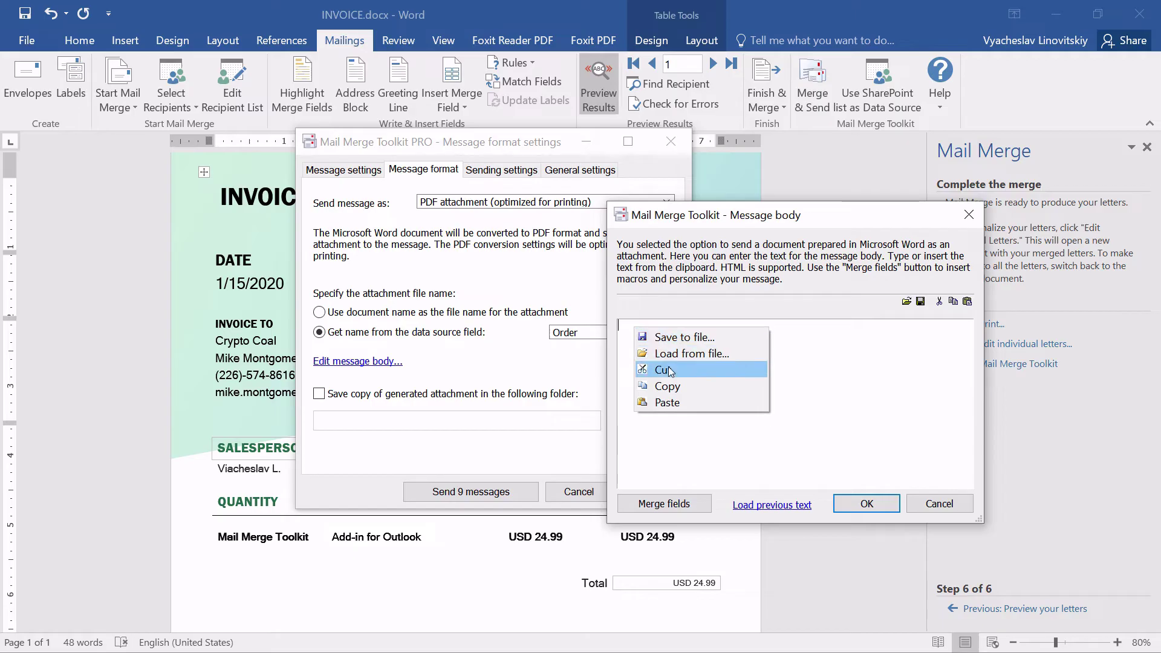
left_click(689, 404)
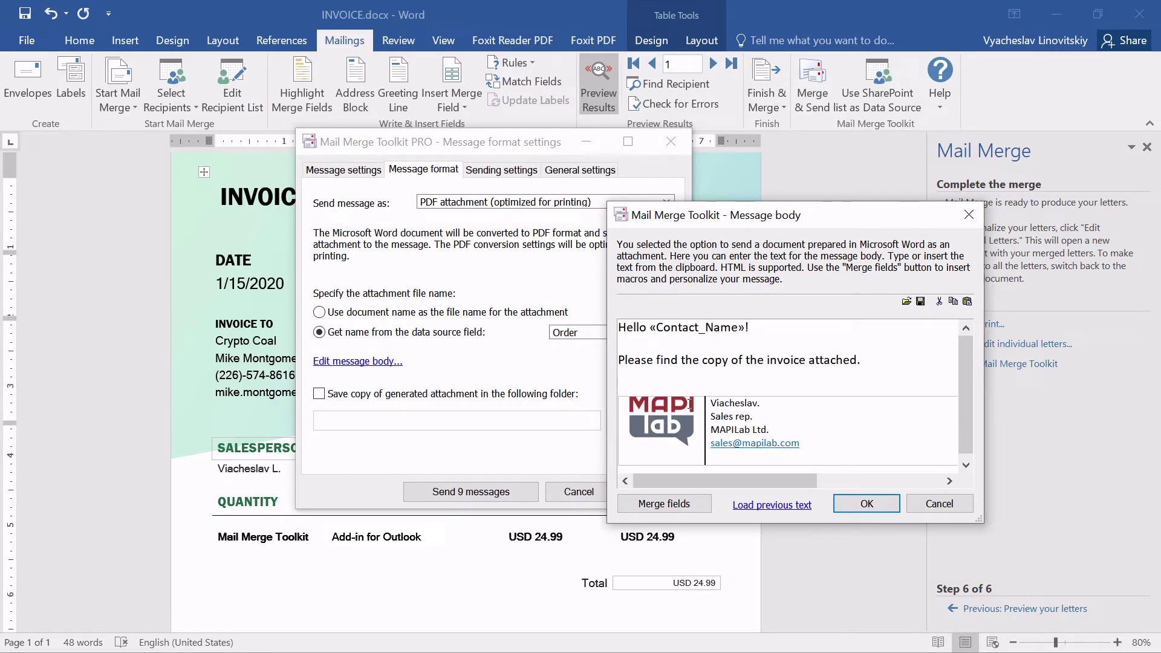
right_click(658, 343)
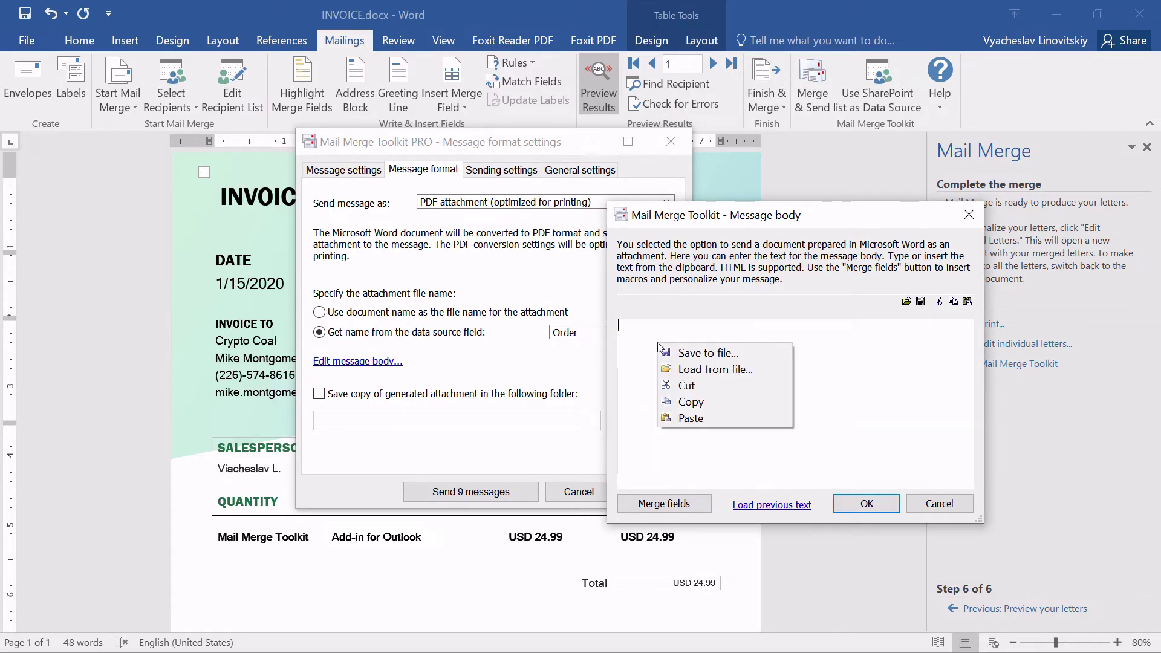
left_click(771, 369)
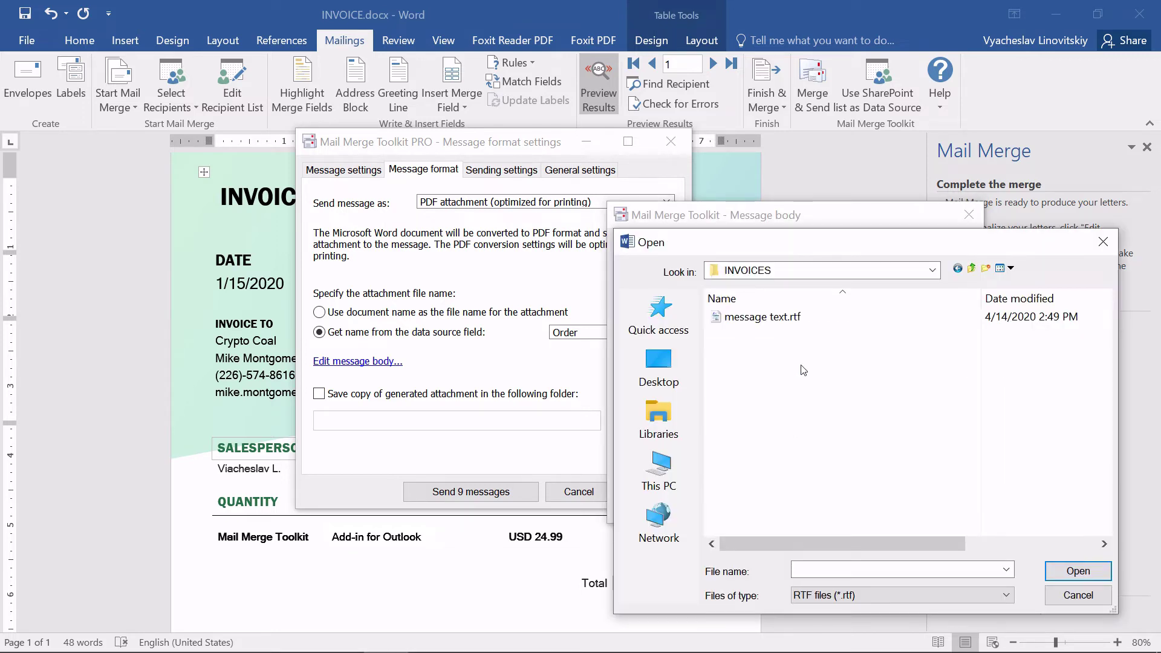
left_click(779, 318)
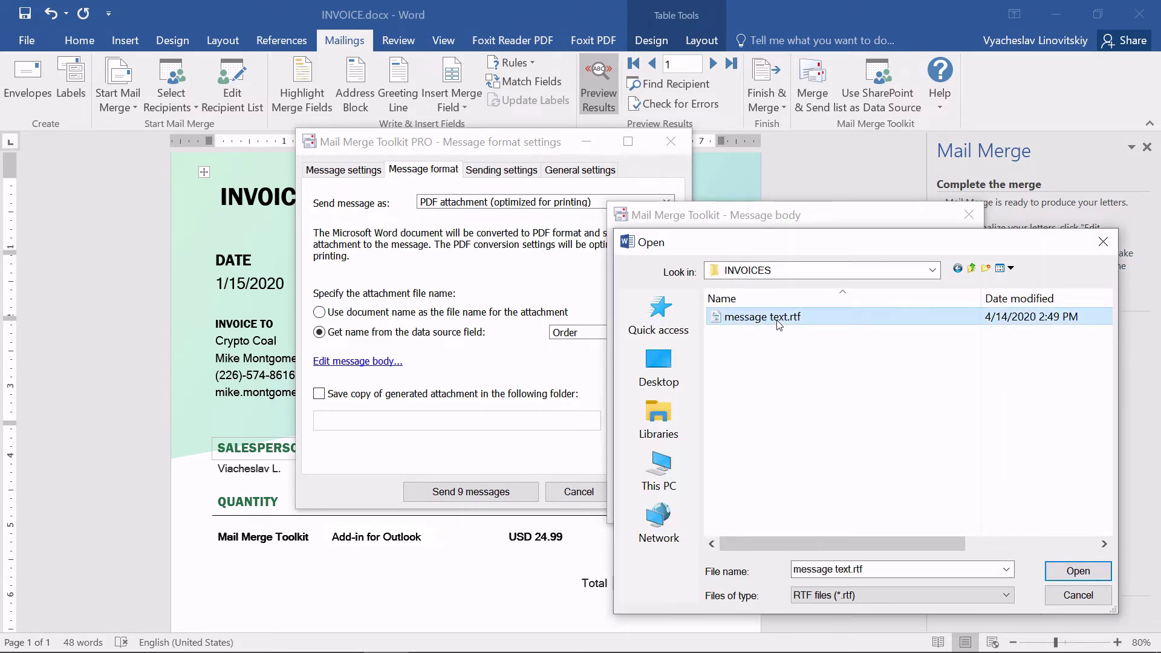
left_click(1070, 576)
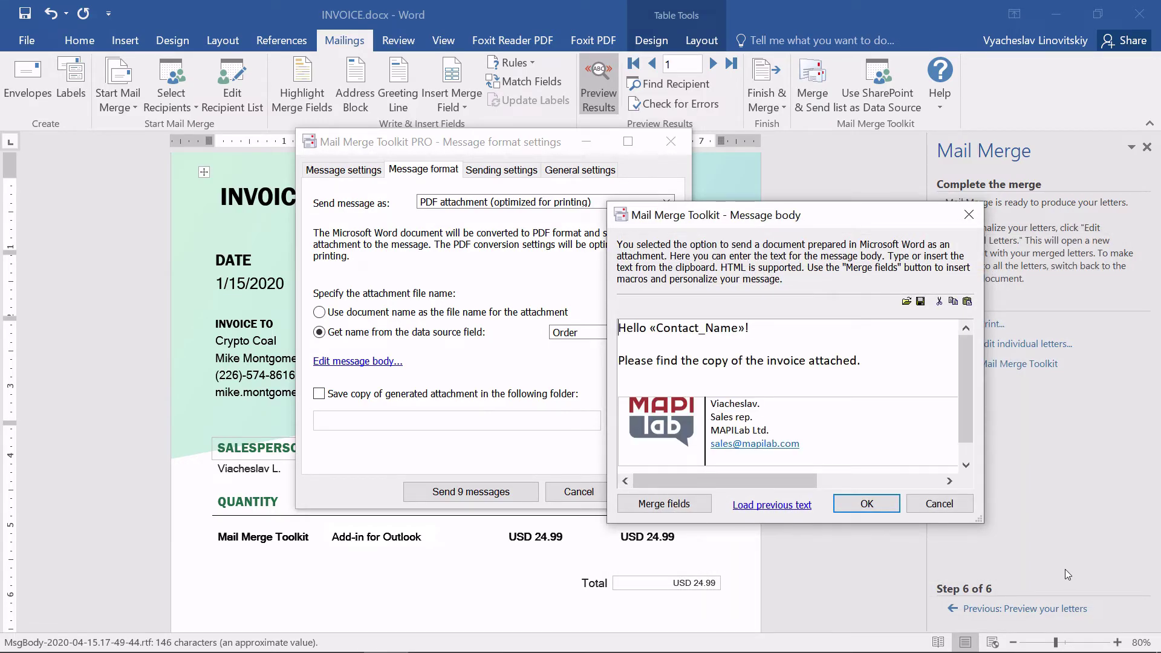
left_click(880, 505)
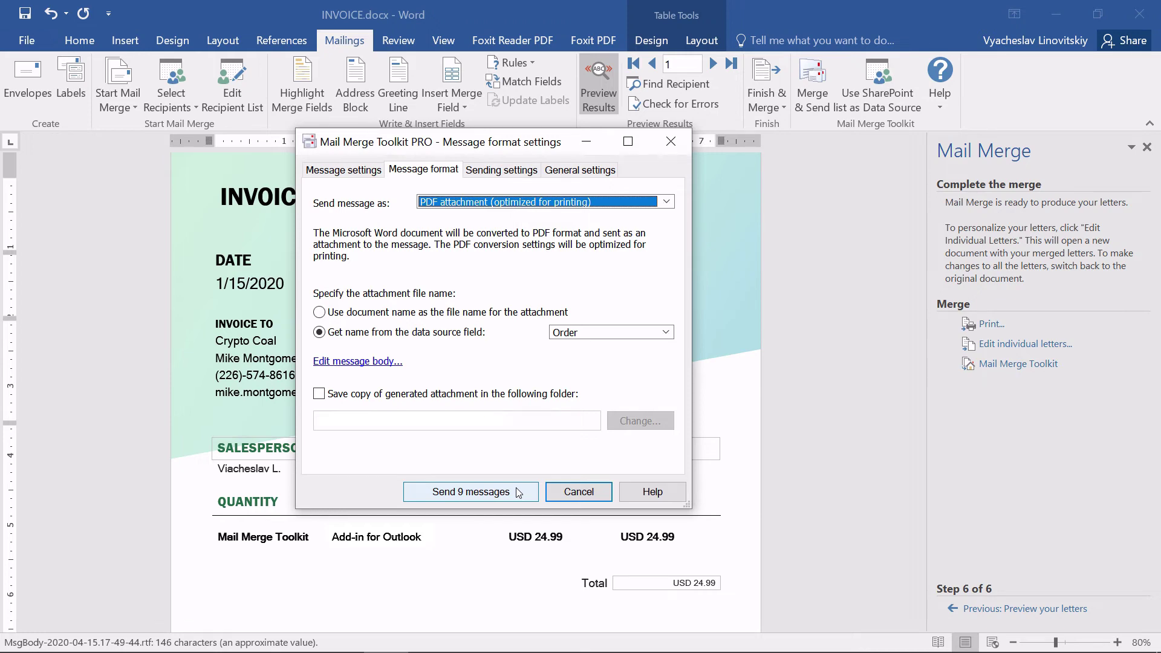
Step: Send the 9 merged invoice e-mails from the Mail Merge Toolkit dialog
left_click(518, 493)
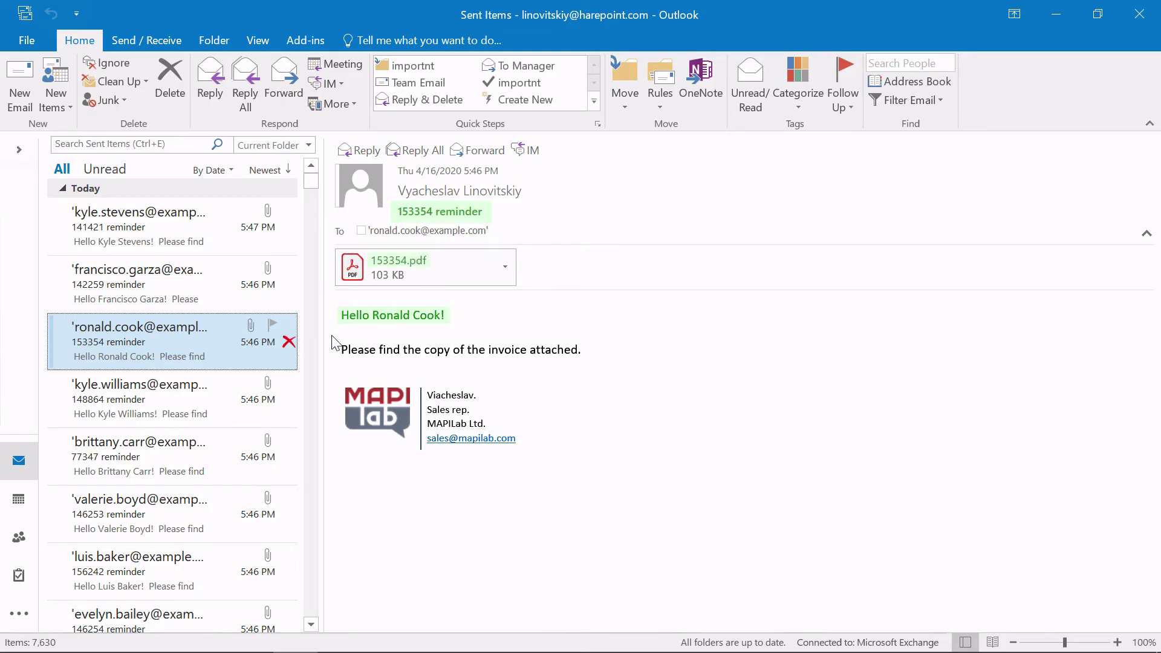
Step: Open the 153354.pdf attachment of the sent 153354 reminder
double_click(458, 268)
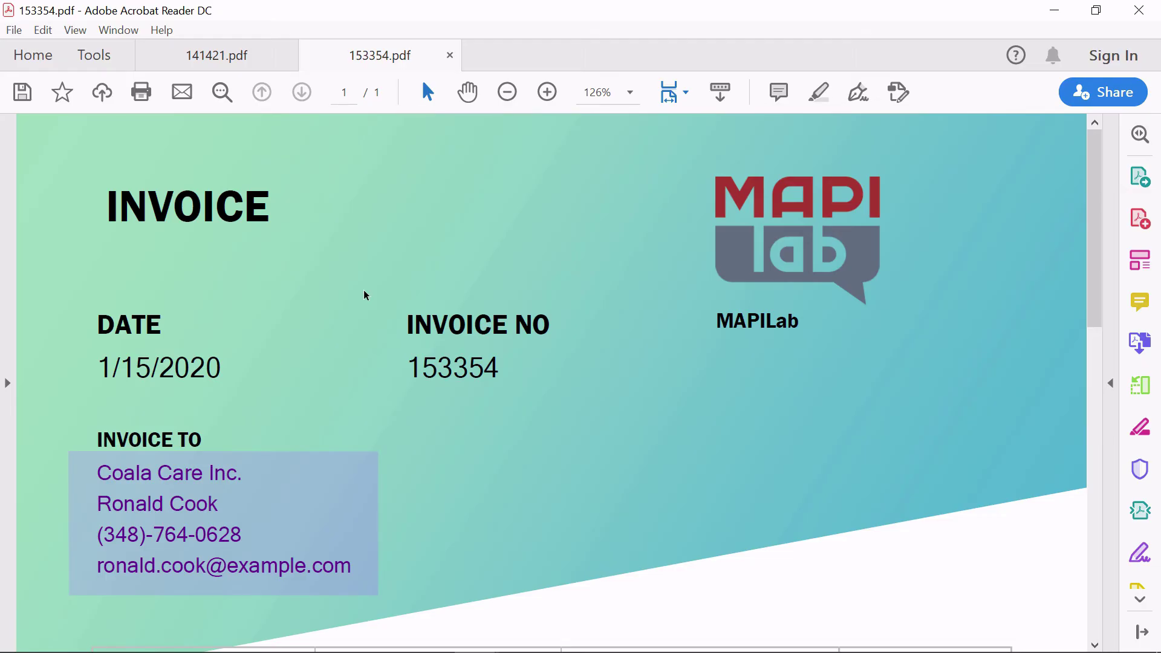
Step: Switch to COMPANY_DATABASE.xlsx to compare its rows with invoice 153354
key("alt+Tab")
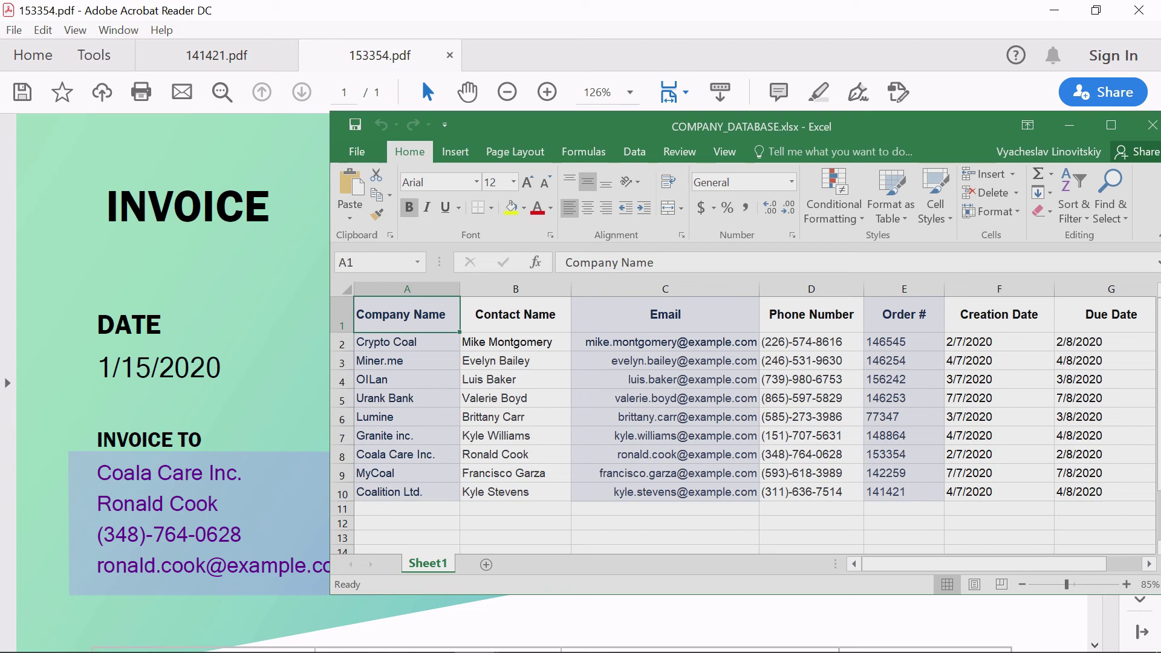